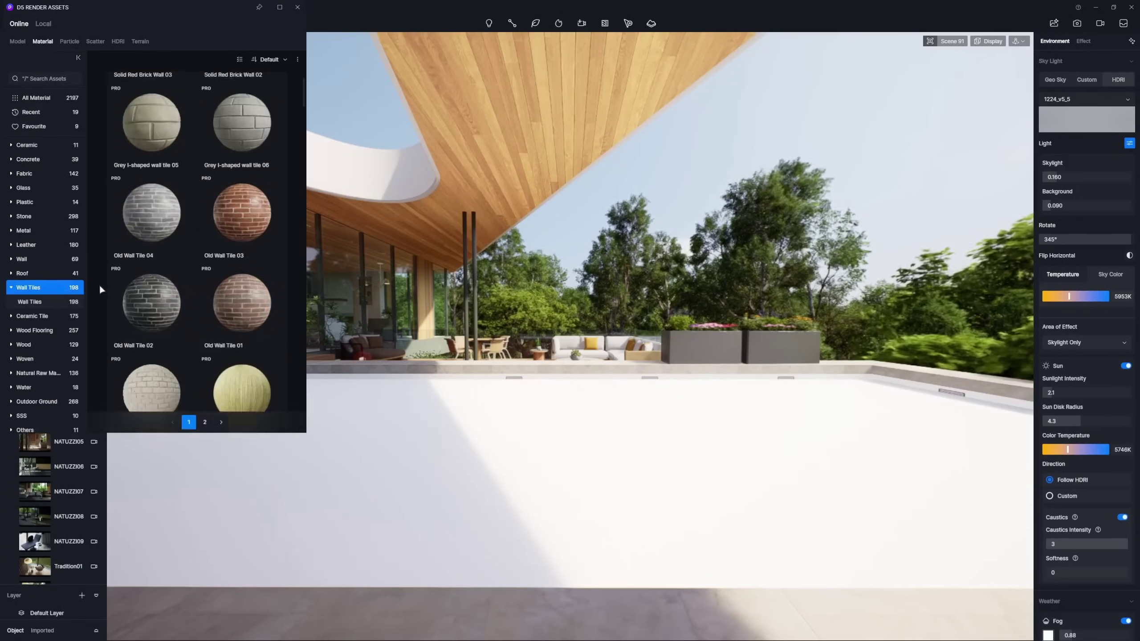
# Apply the Blue Ceramic Mosaic material from the online asset library to the pool's interior walls.
pyautogui.scroll(-2, 101, 285)
pyautogui.moveTo(162, 266); pyautogui.dragTo(452, 373)
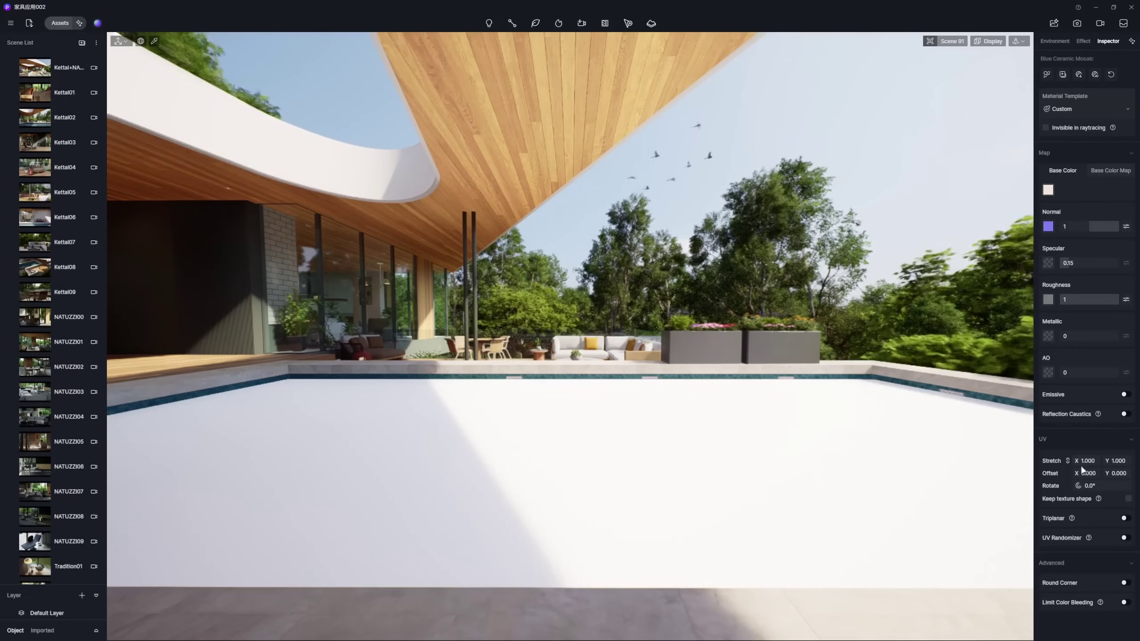
# Convert the pool's water surface to the Water template and tint its base color pale blue, about hue 207 and saturation 23.
pyautogui.click(772, 428)
pyautogui.click(1105, 109)
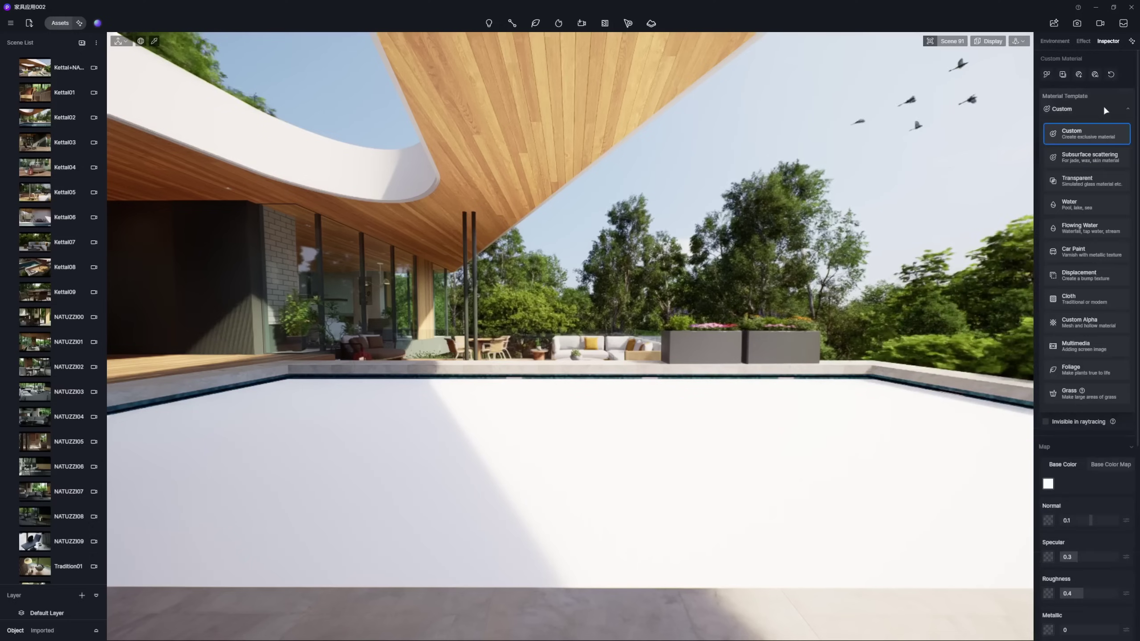
pyautogui.click(1053, 208)
pyautogui.click(1048, 172)
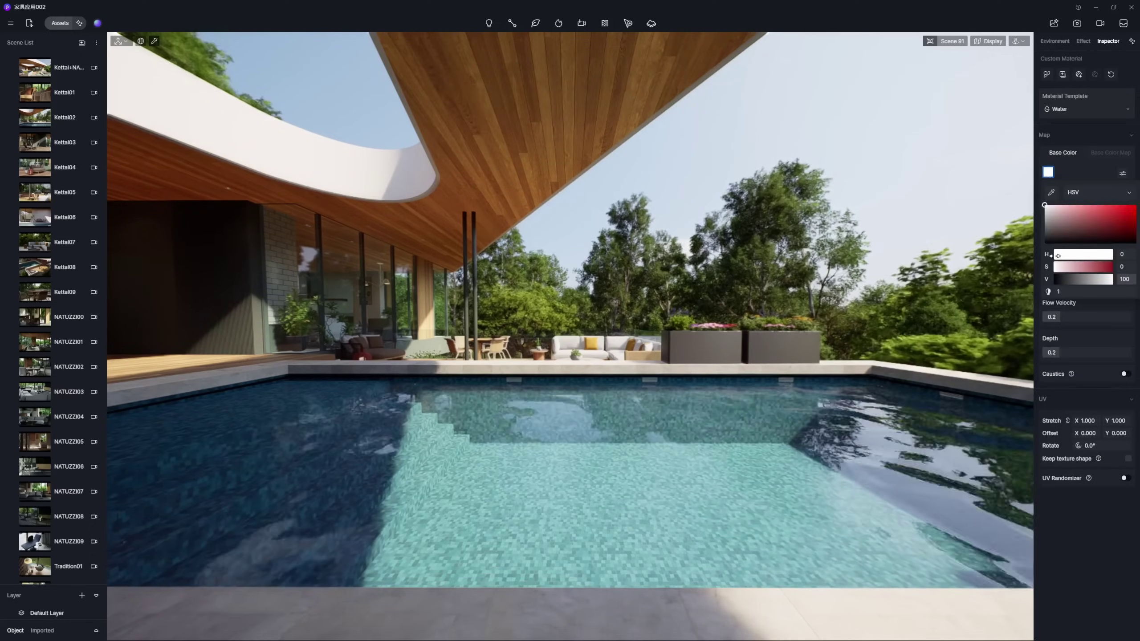
pyautogui.moveTo(1056, 254); pyautogui.dragTo(1088, 259)
pyautogui.moveTo(1056, 267); pyautogui.dragTo(1068, 267)
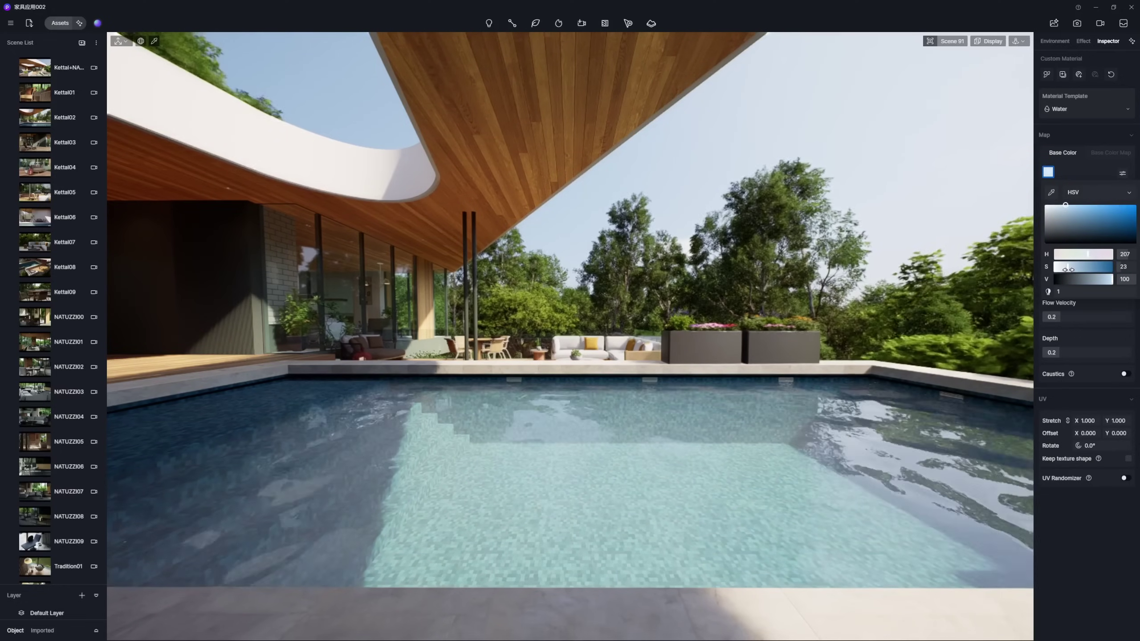
# Set the pool water's scattering color to a dark blue-teal, about hue 190, saturation 45 and value 24.
pyautogui.click(1123, 173)
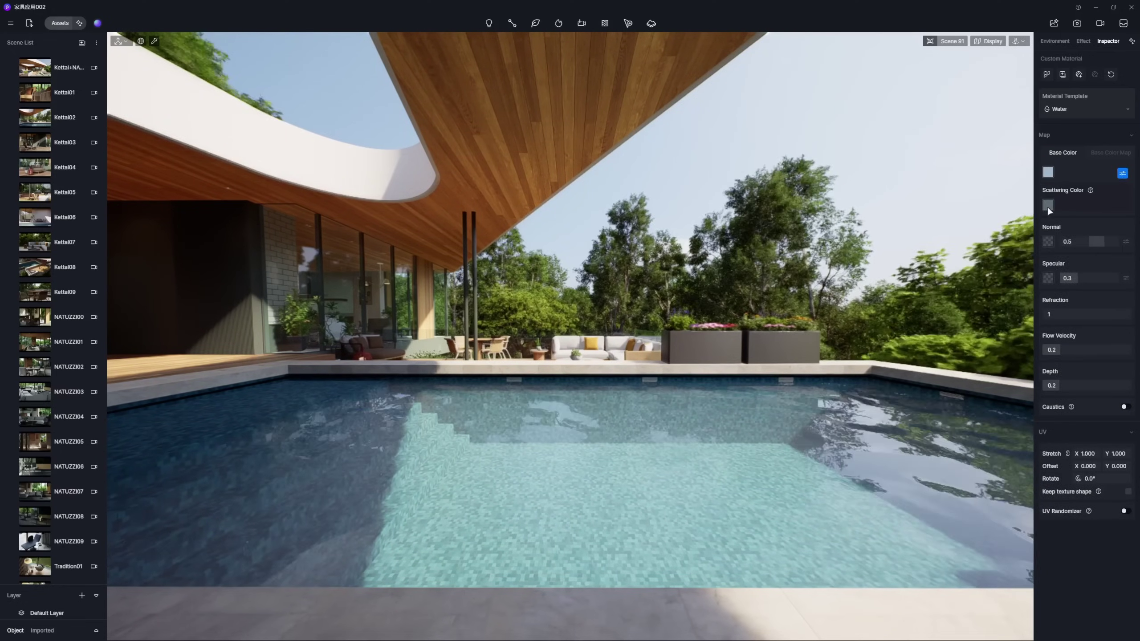
pyautogui.click(1048, 205)
pyautogui.moveTo(1088, 287); pyautogui.dragTo(1063, 312)
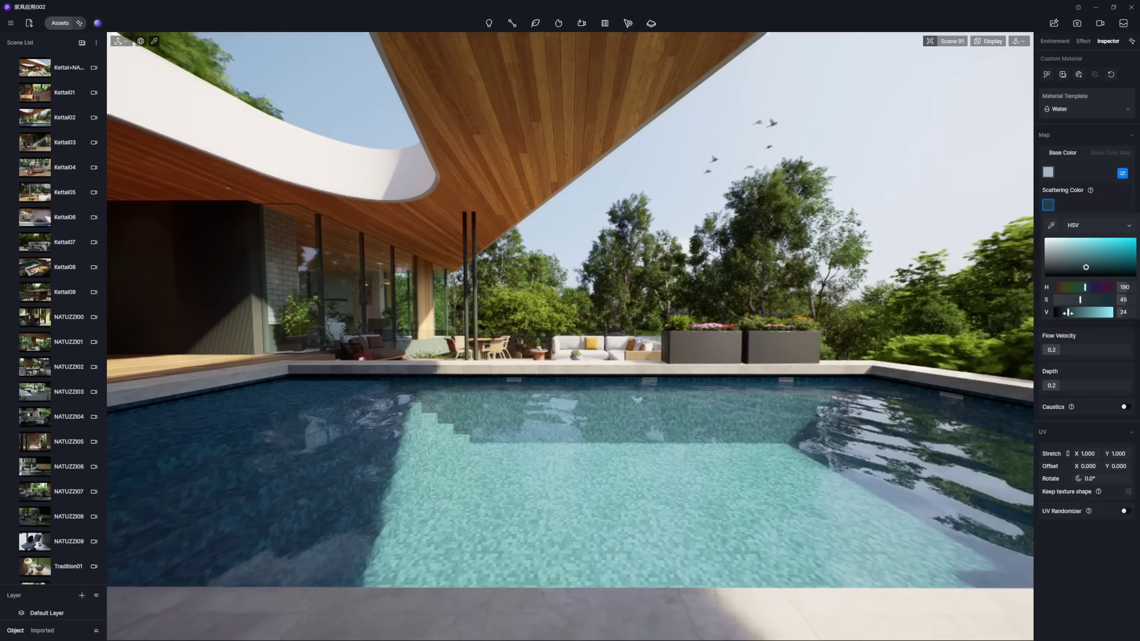
pyautogui.click(1123, 173)
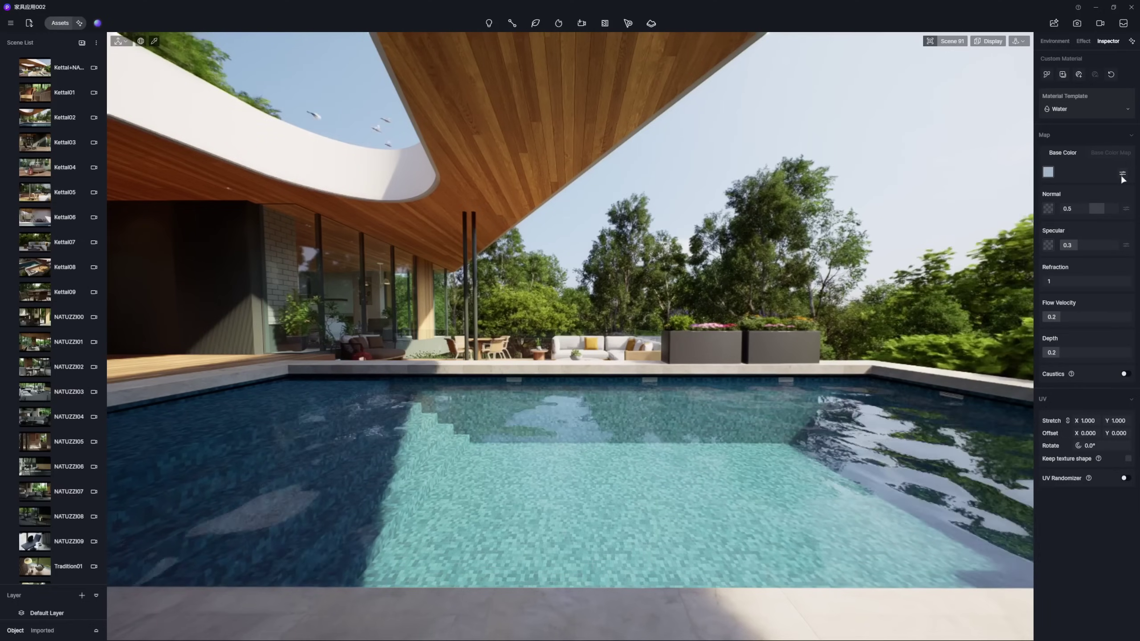
# Set the pool water's refraction to 1.33 and its normal strength to 0.2.
pyautogui.write('1.33')
pyautogui.press('Return')
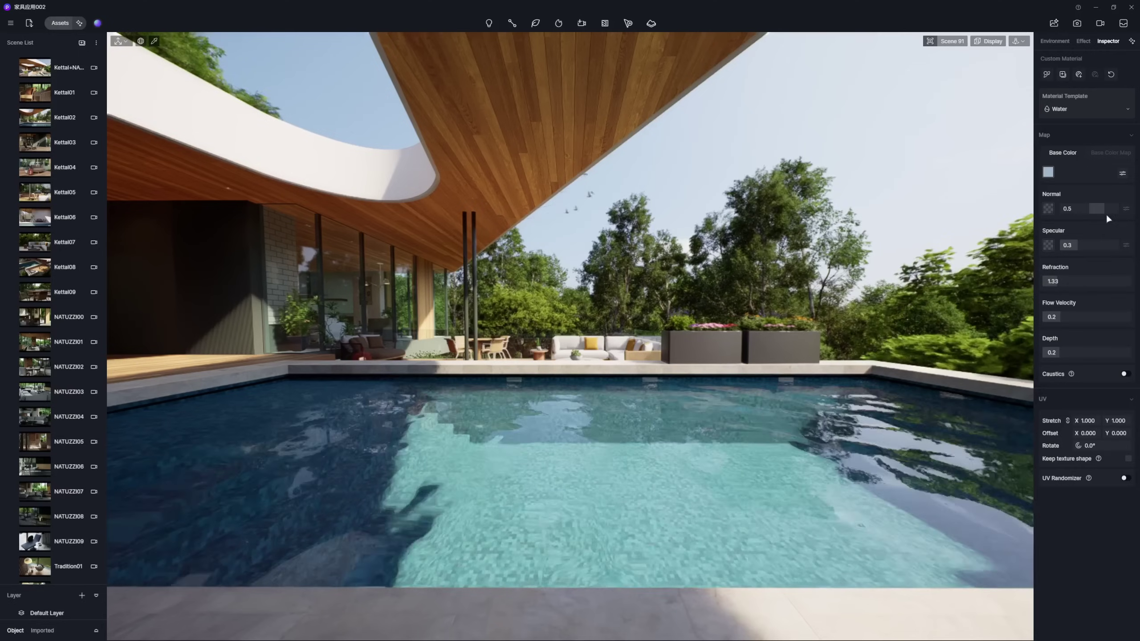
pyautogui.moveTo(1106, 213); pyautogui.dragTo(1095, 212)
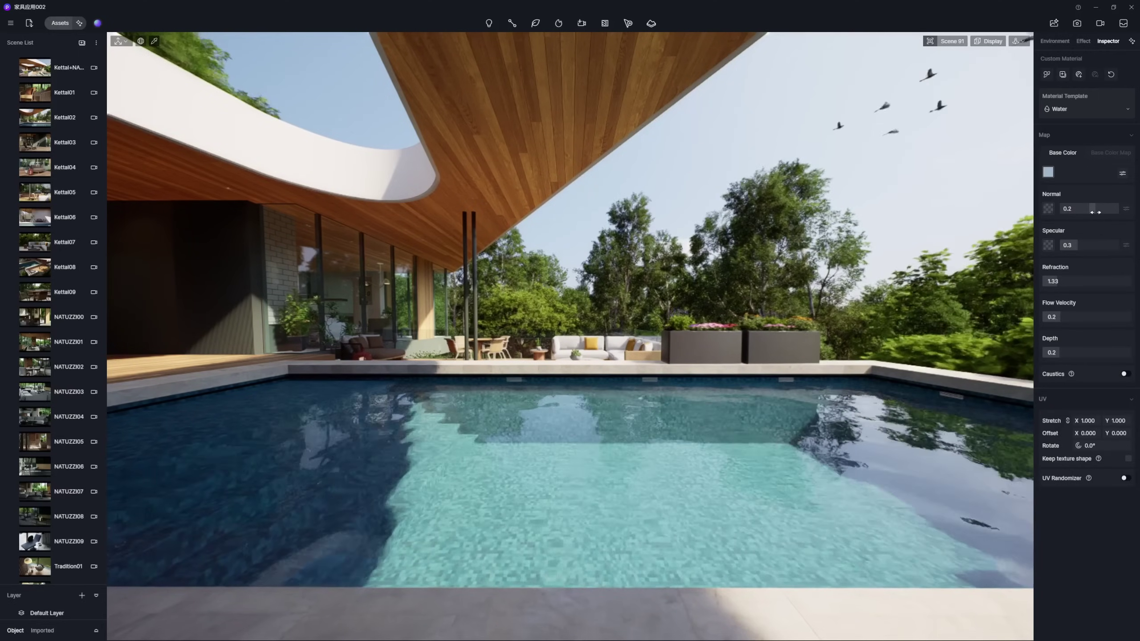
# Set the pool water's linked UV stretch to 2 in both X and Y.
pyautogui.click(1088, 420)
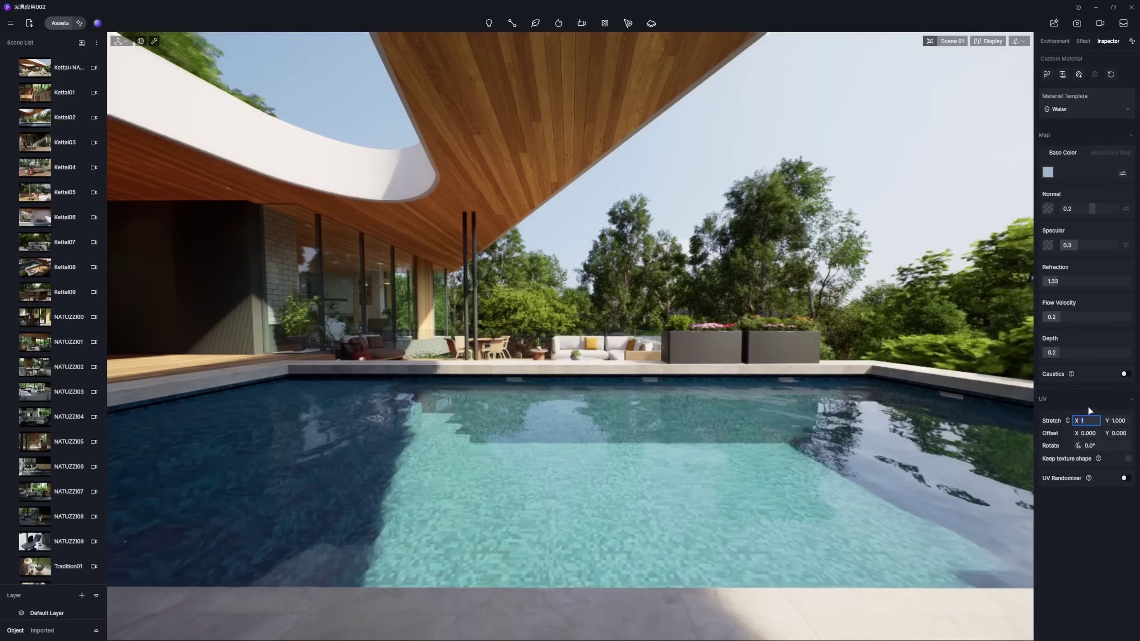
pyautogui.write('2')
pyautogui.press('Return')
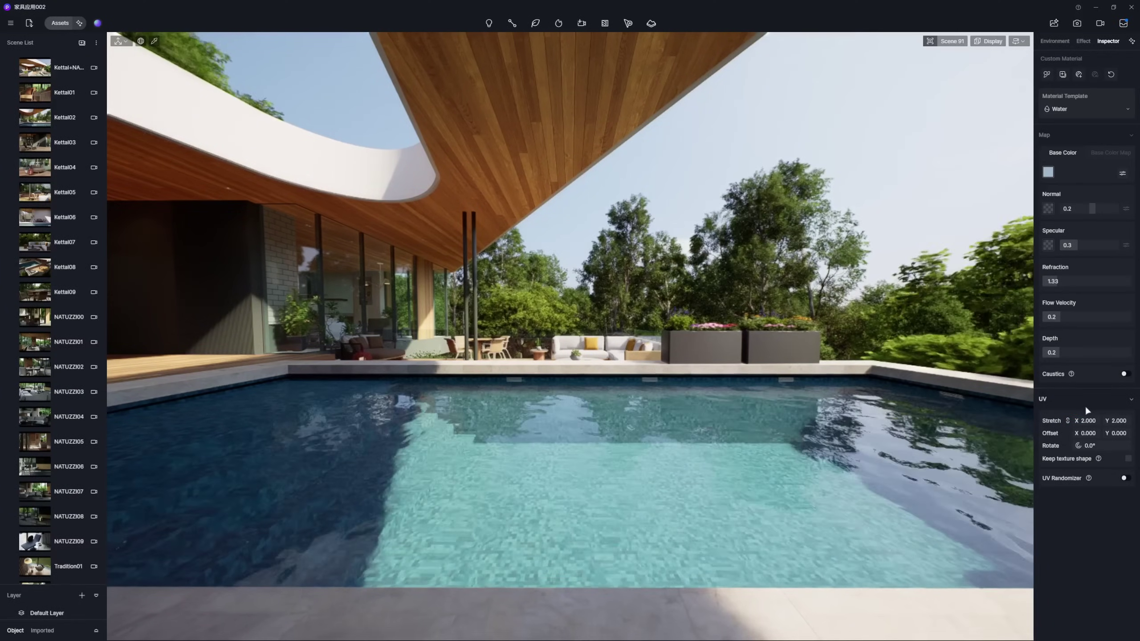
# Reduce the pool water's flow velocity to 0.05 and turn on caustics.
pyautogui.moveTo(1063, 320); pyautogui.dragTo(1046, 320)
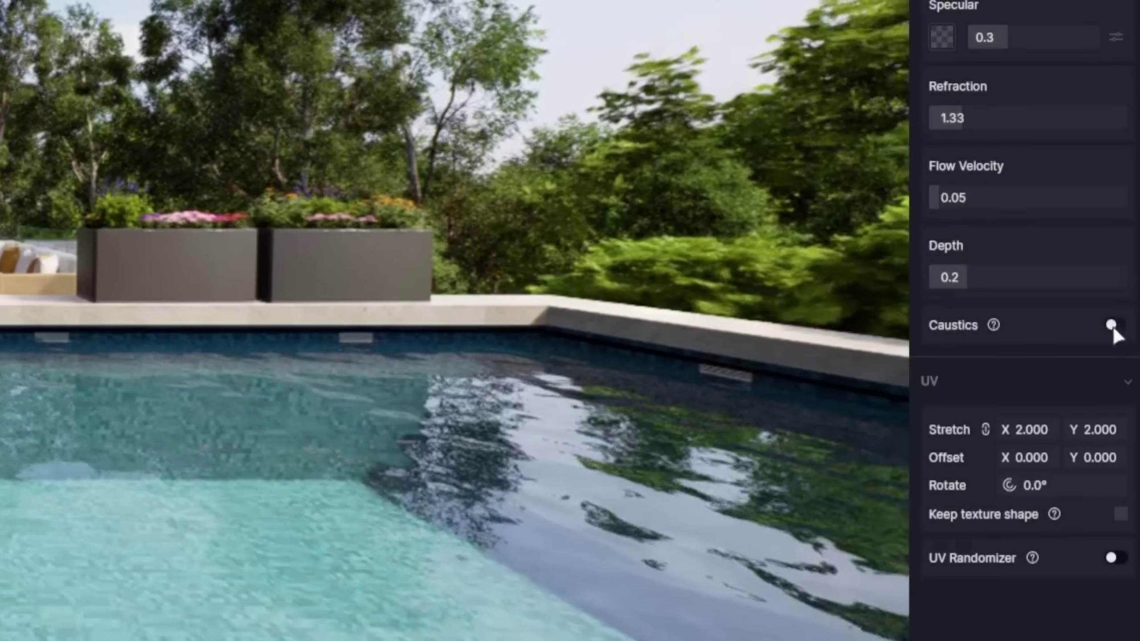
pyautogui.click(1111, 322)
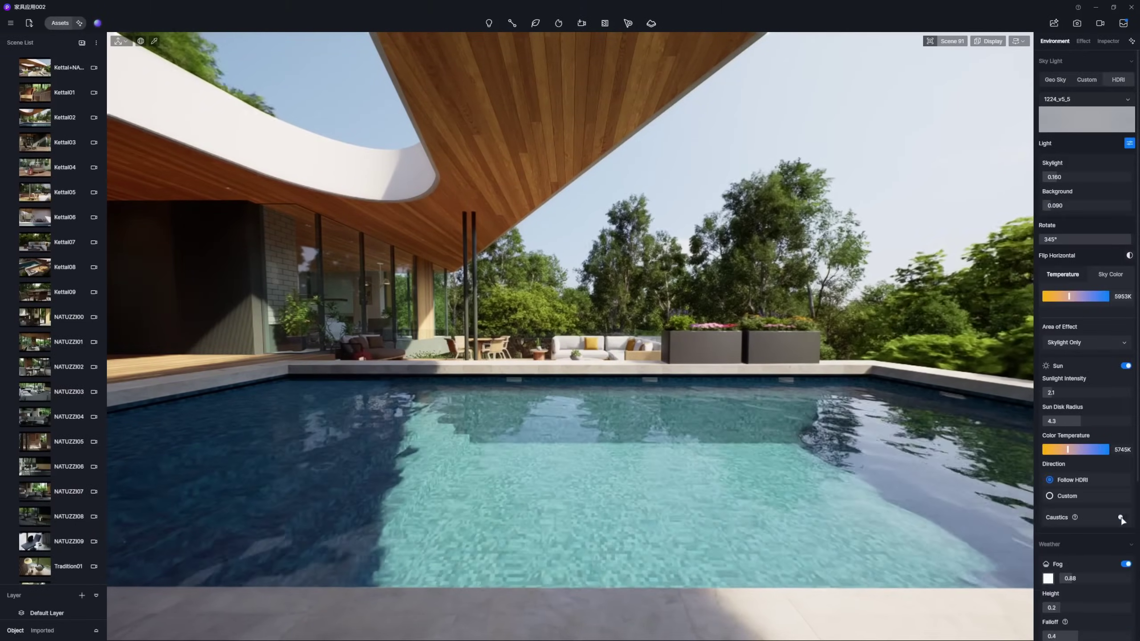
pyautogui.click(1121, 518)
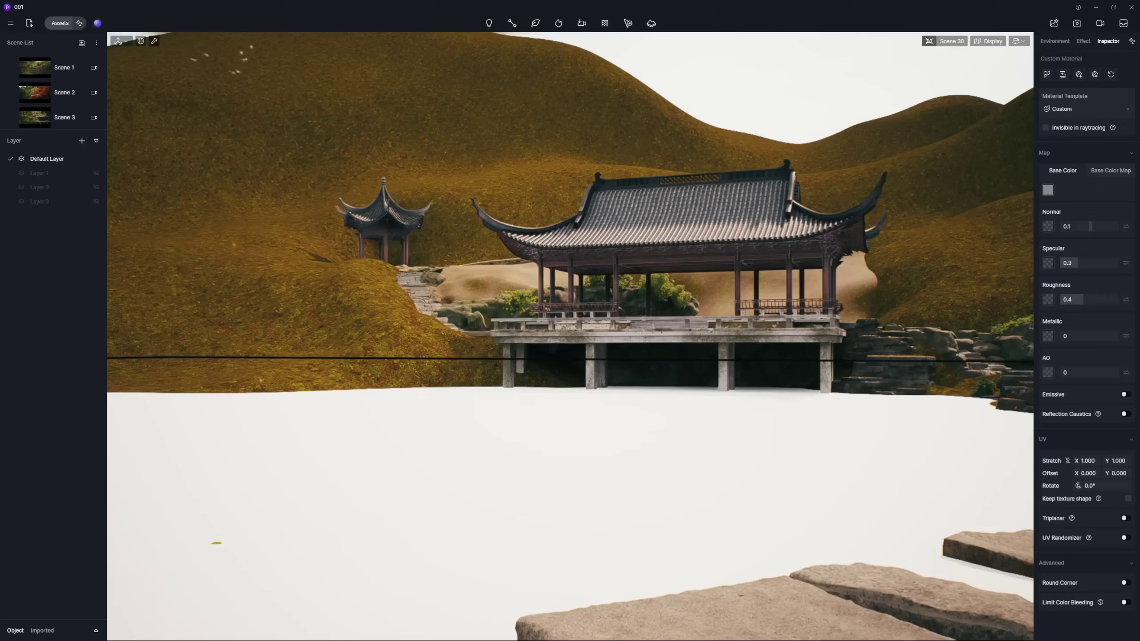
# Convert the lake surface to the Water template and give it a muted green base color, about hue 168 and saturation 22.
pyautogui.click(1099, 107)
pyautogui.click(1087, 202)
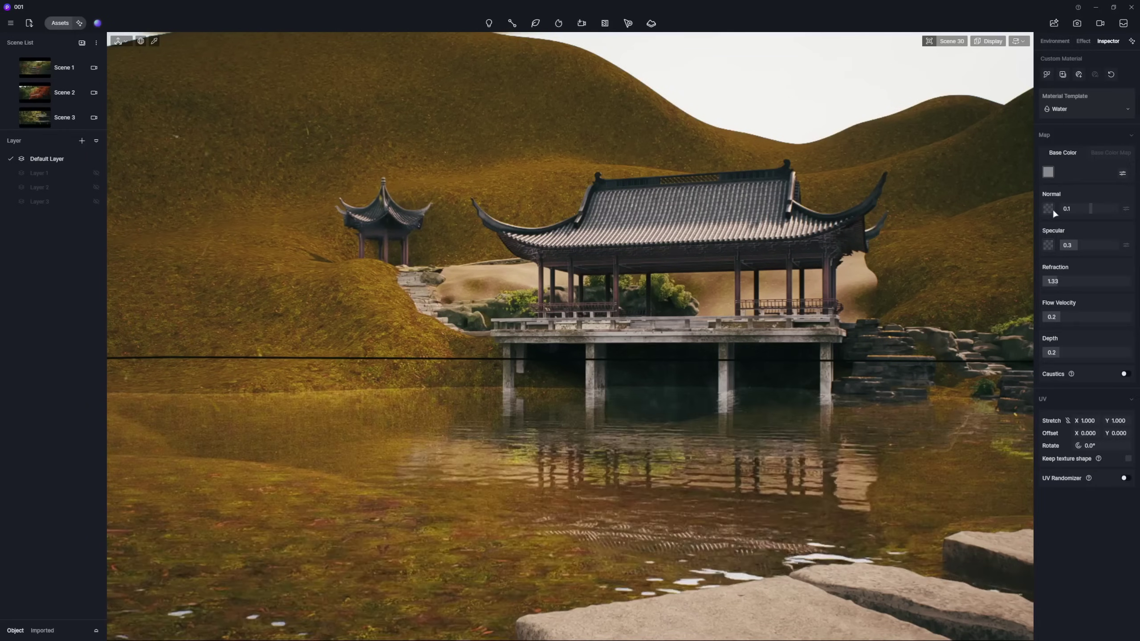
pyautogui.click(1049, 172)
pyautogui.moveTo(1056, 255)
pyautogui.mouseDown()
pyautogui.moveTo(1080, 255)
pyautogui.moveTo(1078, 279)
pyautogui.mouseUp()
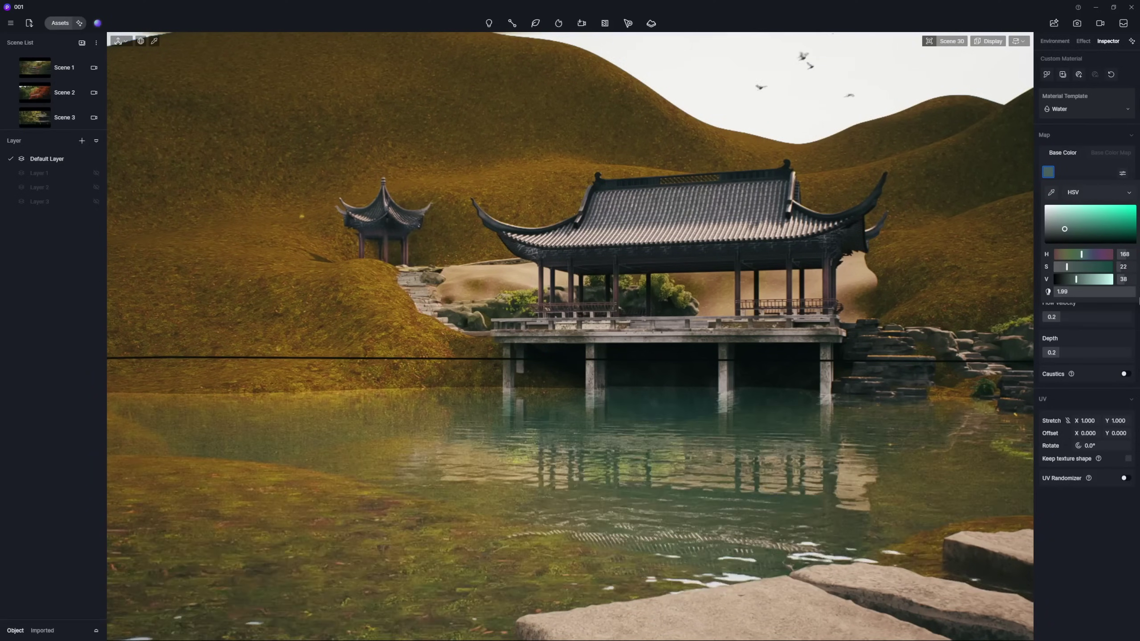
# Darken the lake water's scattering color to nearly black.
pyautogui.click(1123, 173)
pyautogui.click(1048, 204)
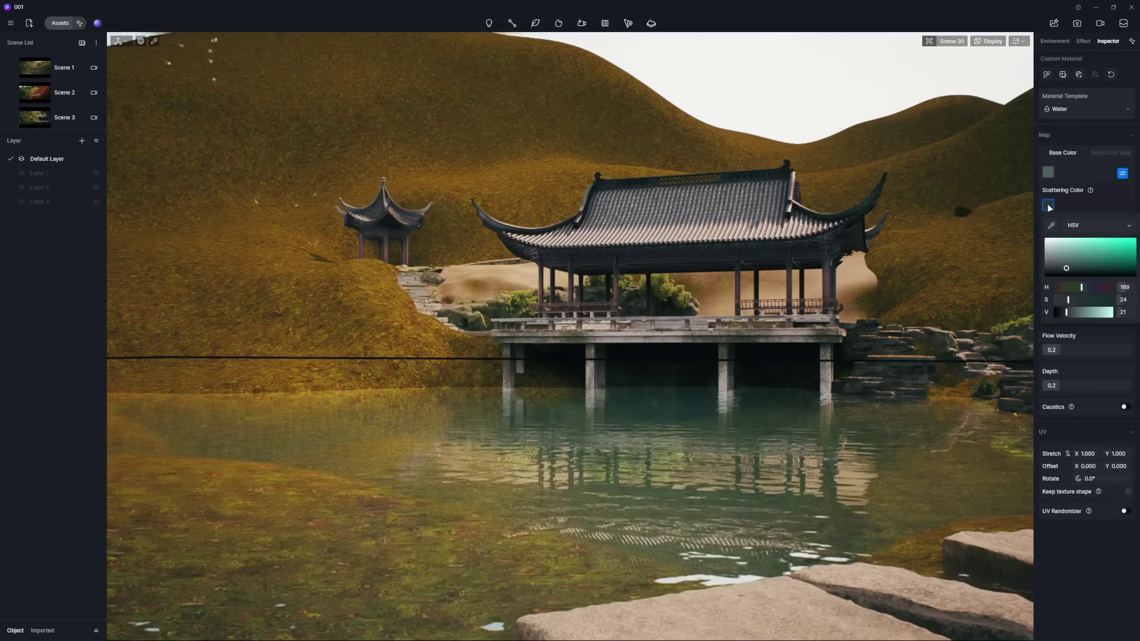
pyautogui.moveTo(1071, 299); pyautogui.dragTo(1060, 312)
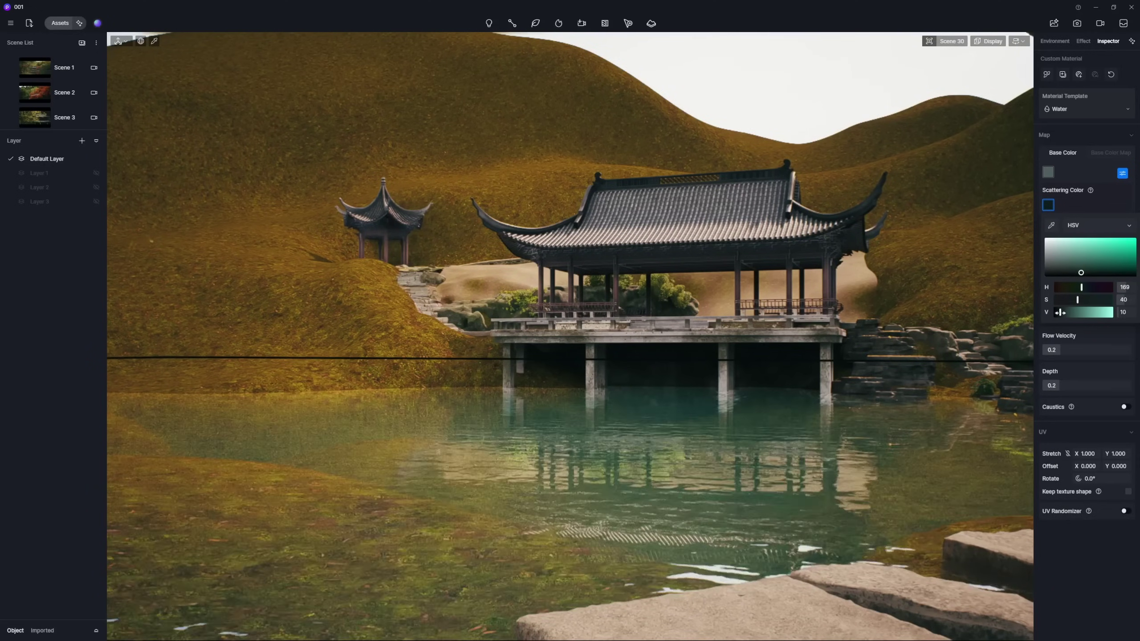
pyautogui.click(1123, 174)
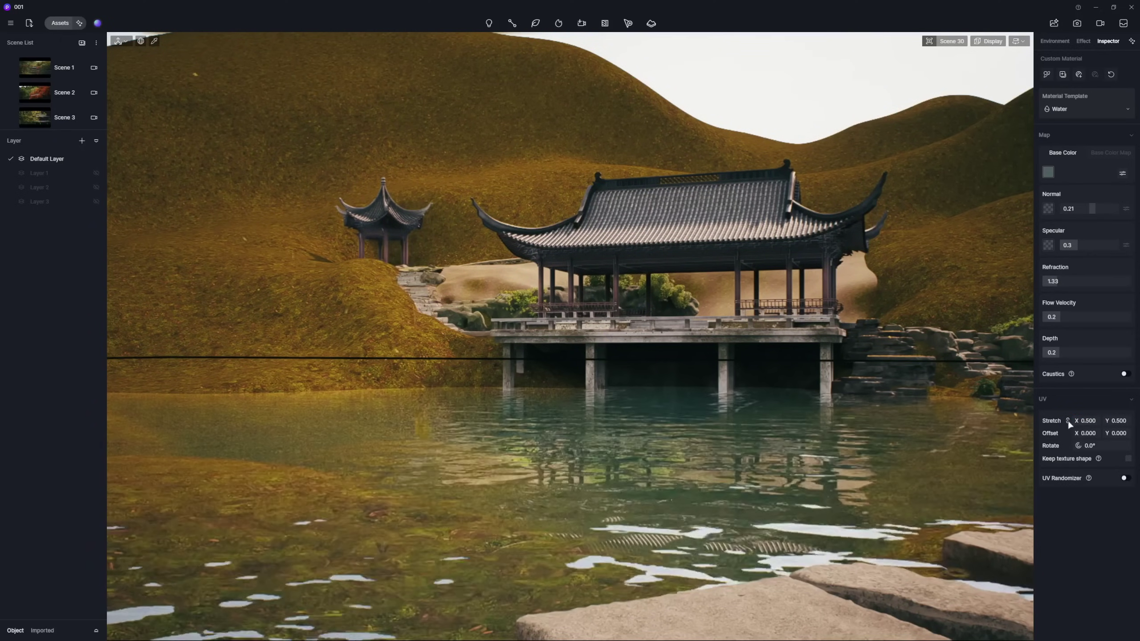
# Set the lake water's normal to 0.21, UV stretch to X 0.45 and Y 0.5, flow velocity to 0.05 and depth to 0.8.
pyautogui.press('Return')
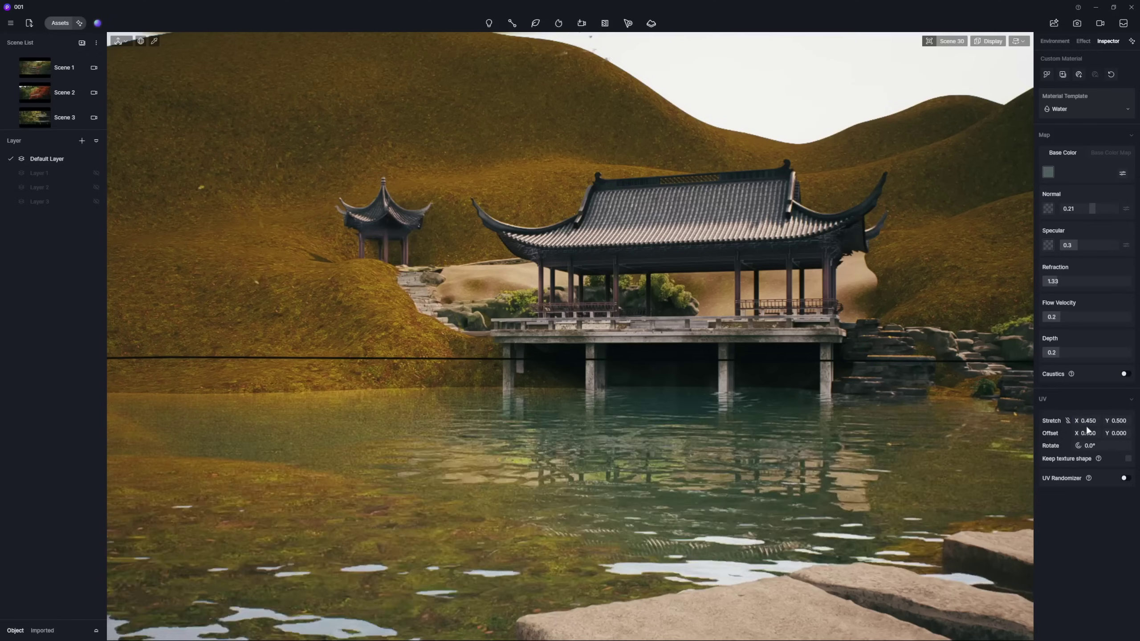
pyautogui.moveTo(1060, 319); pyautogui.dragTo(1055, 318)
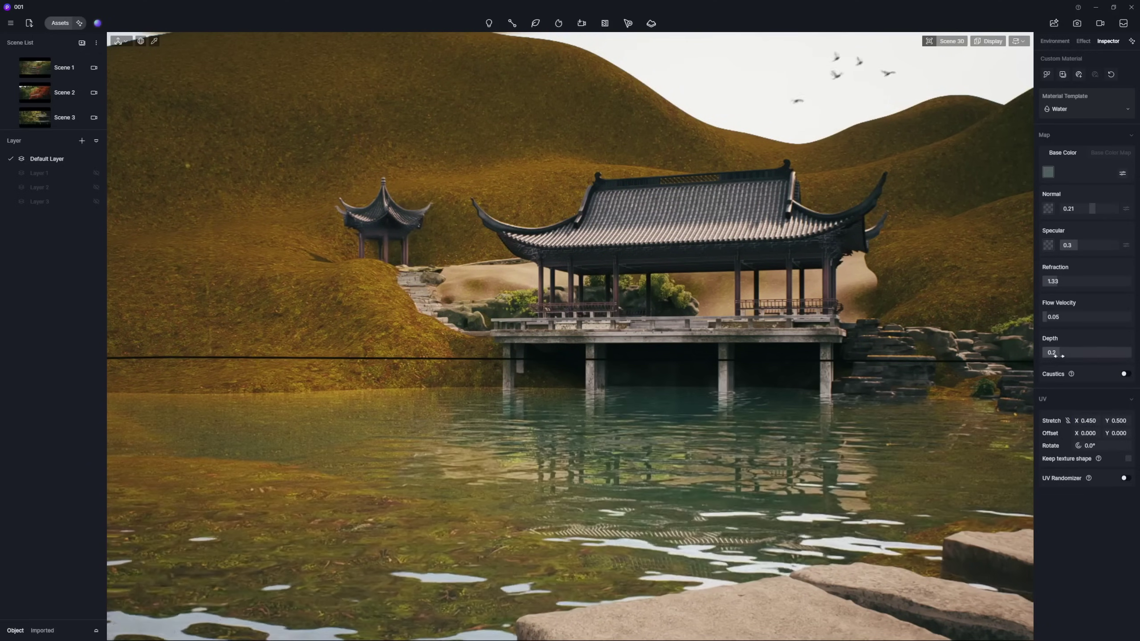
pyautogui.moveTo(1089, 356); pyautogui.dragTo(1098, 356)
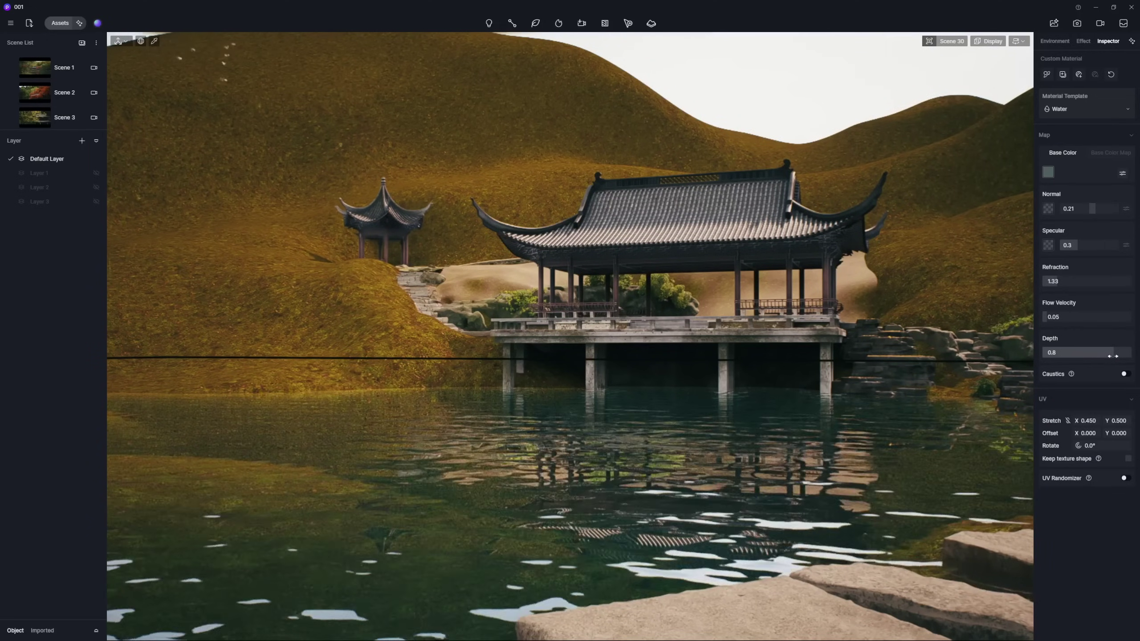
pyautogui.press('Escape')
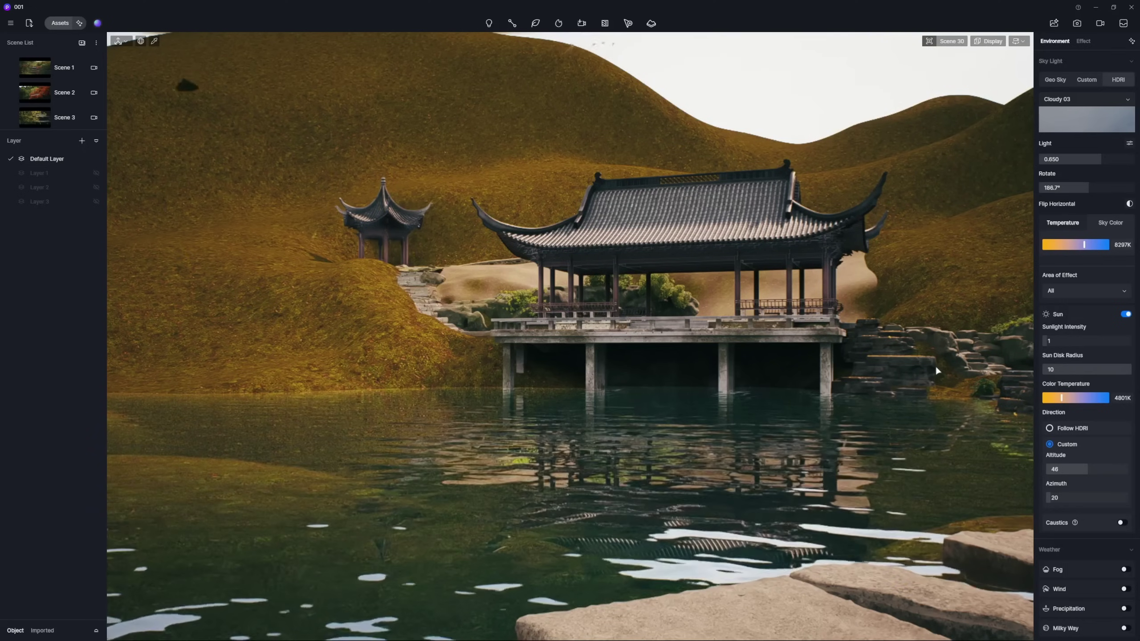
# Show all eight hidden vegetation brush records, Brush 1 to Brush 8, on the hillside terrain.
pyautogui.click(957, 294)
pyautogui.click(1116, 284)
pyautogui.click(1116, 300)
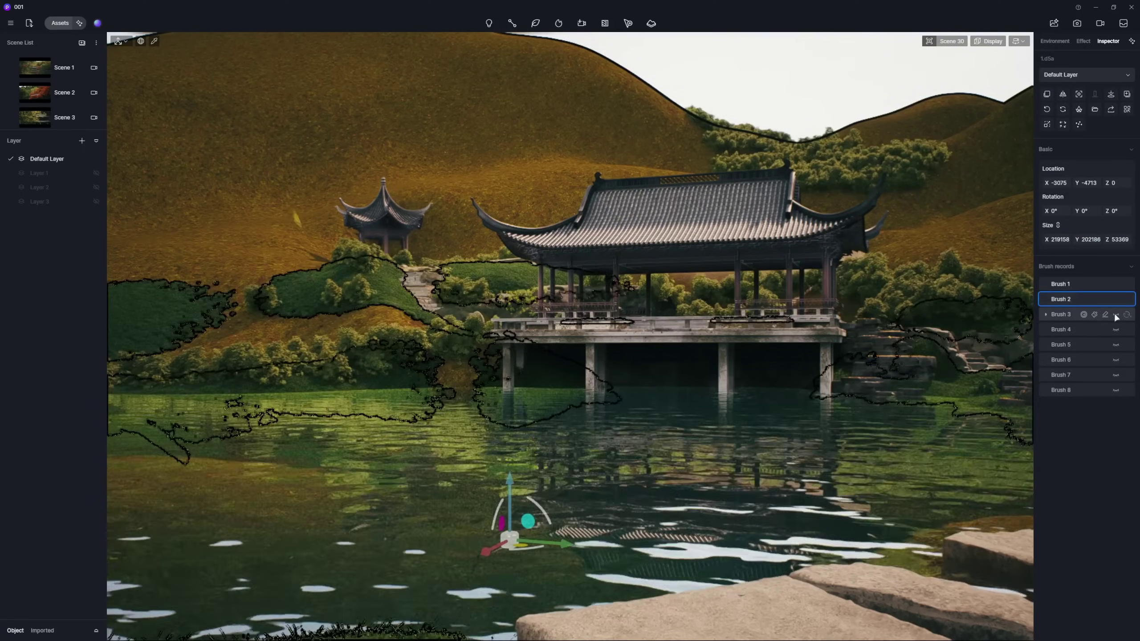
pyautogui.click(1115, 315)
pyautogui.click(1116, 330)
pyautogui.click(1116, 344)
pyautogui.click(1115, 360)
pyautogui.click(1116, 375)
pyautogui.click(1116, 390)
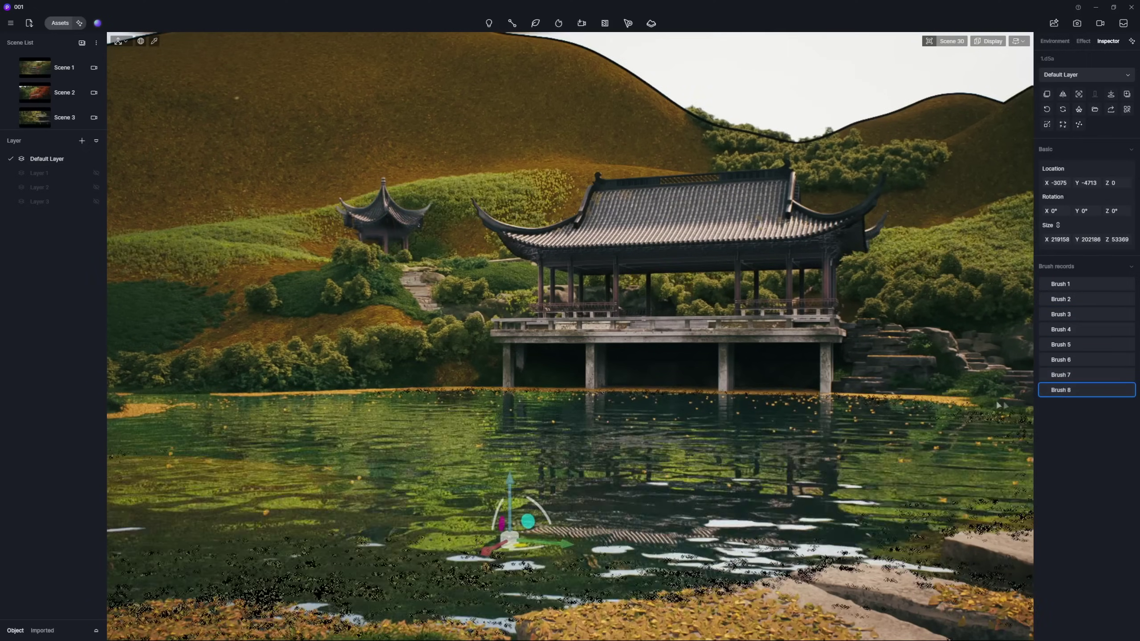
pyautogui.press('Escape')
# Make the hidden Layer 1, Layer 2 and Layer 3 visible.
pyautogui.click(96, 201)
pyautogui.click(96, 188)
pyautogui.click(96, 172)
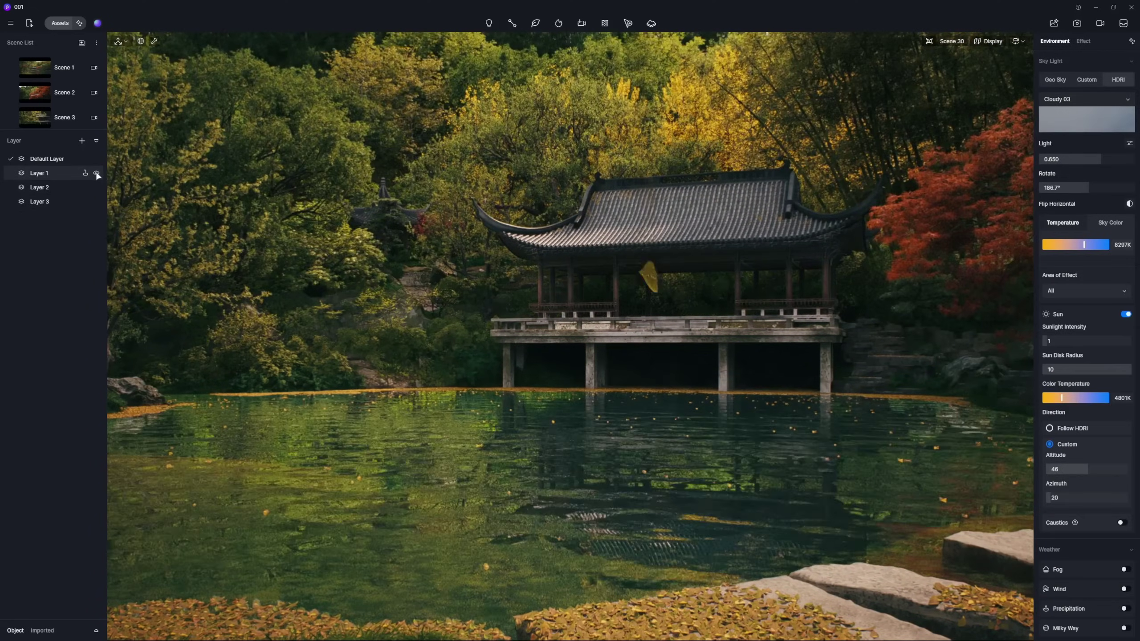
# Turn on fog in the lake scene's weather and adjust its density.
pyautogui.scroll(-1, 1136, 542)
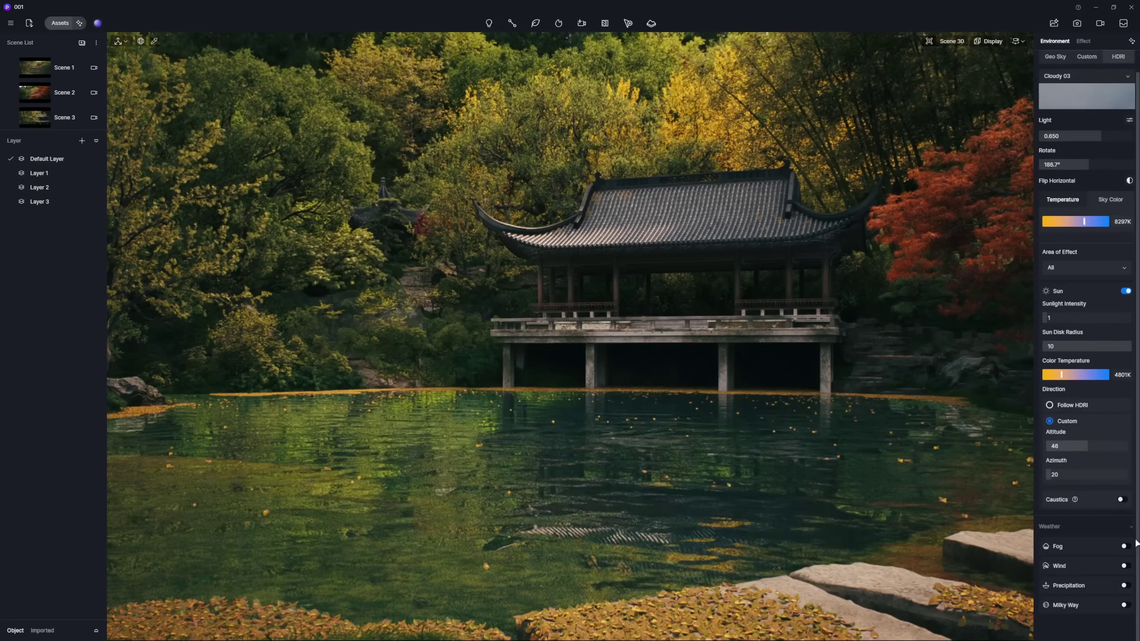
pyautogui.click(1124, 546)
pyautogui.scroll(1, 1128, 561)
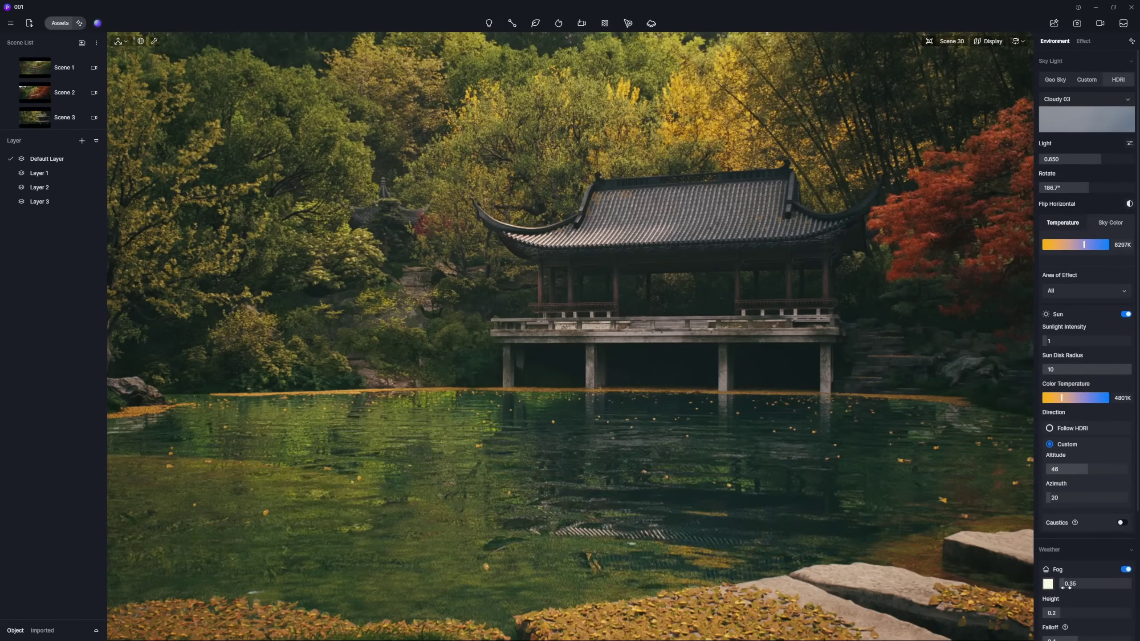
pyautogui.moveTo(1068, 586); pyautogui.dragTo(1070, 587)
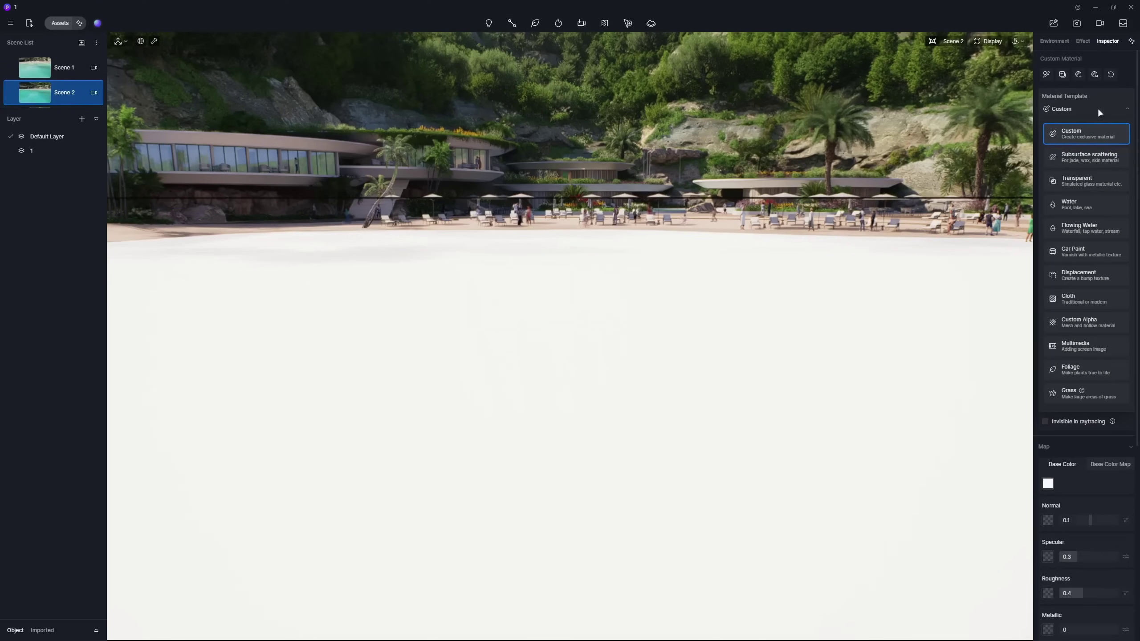
# Convert the beach scene's sea surface to the Water template and give it a dark teal base color.
pyautogui.click(1053, 211)
pyautogui.moveTo(1059, 256); pyautogui.dragTo(1087, 314)
# Set the sea water's scattering color to teal, about hue 182, saturation 50 and value 53.
pyautogui.click(1122, 173)
pyautogui.click(1047, 205)
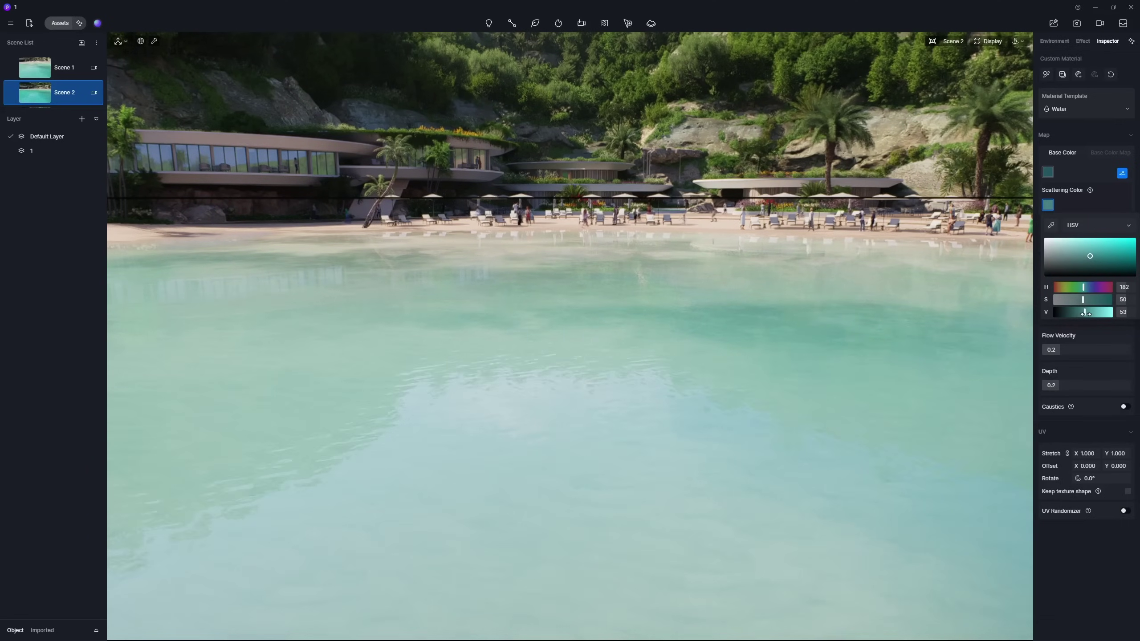
pyautogui.click(1122, 174)
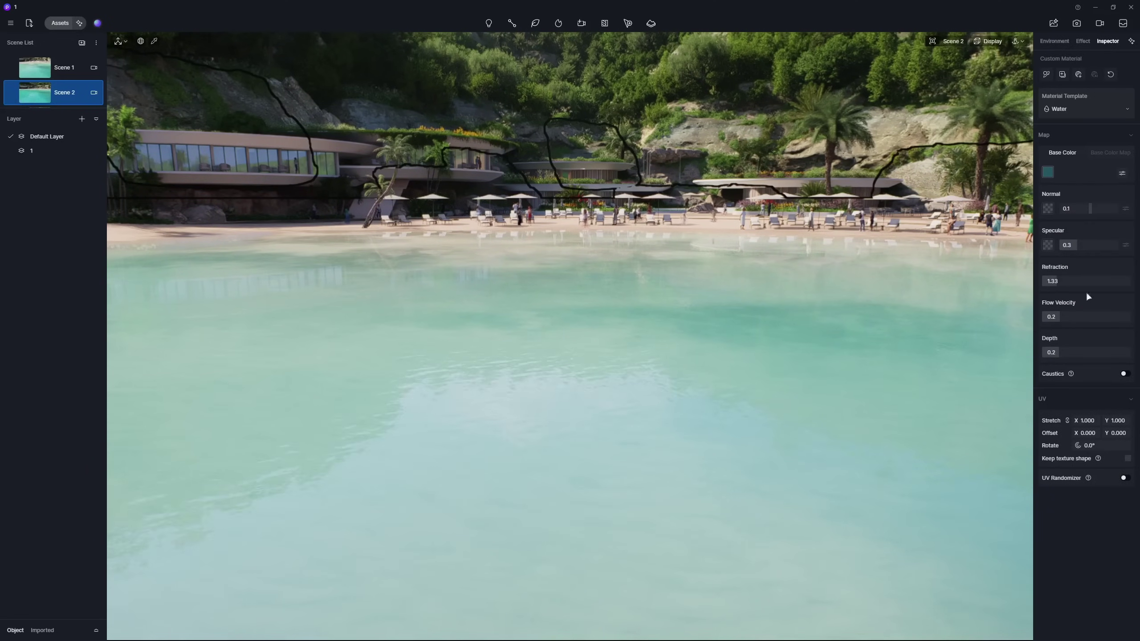
# Set the sea water's depth to 0.7, UV stretch to 0.3, normal strength to 0.49 and flow velocity to 0.06.
pyautogui.moveTo(1076, 356); pyautogui.dragTo(1103, 357)
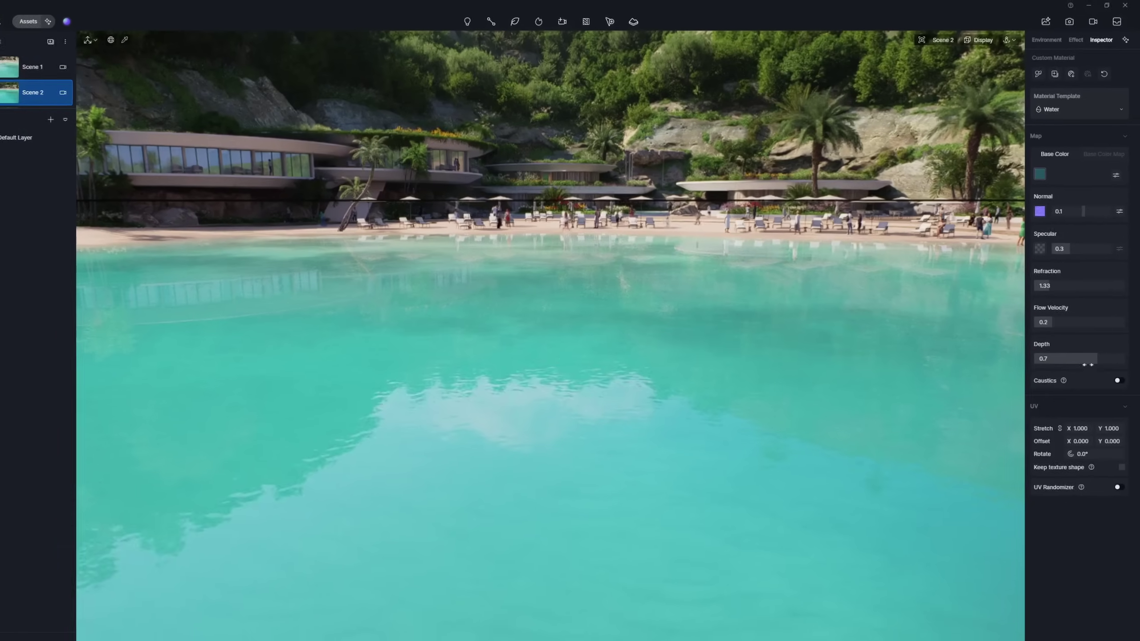
pyautogui.click(1084, 421)
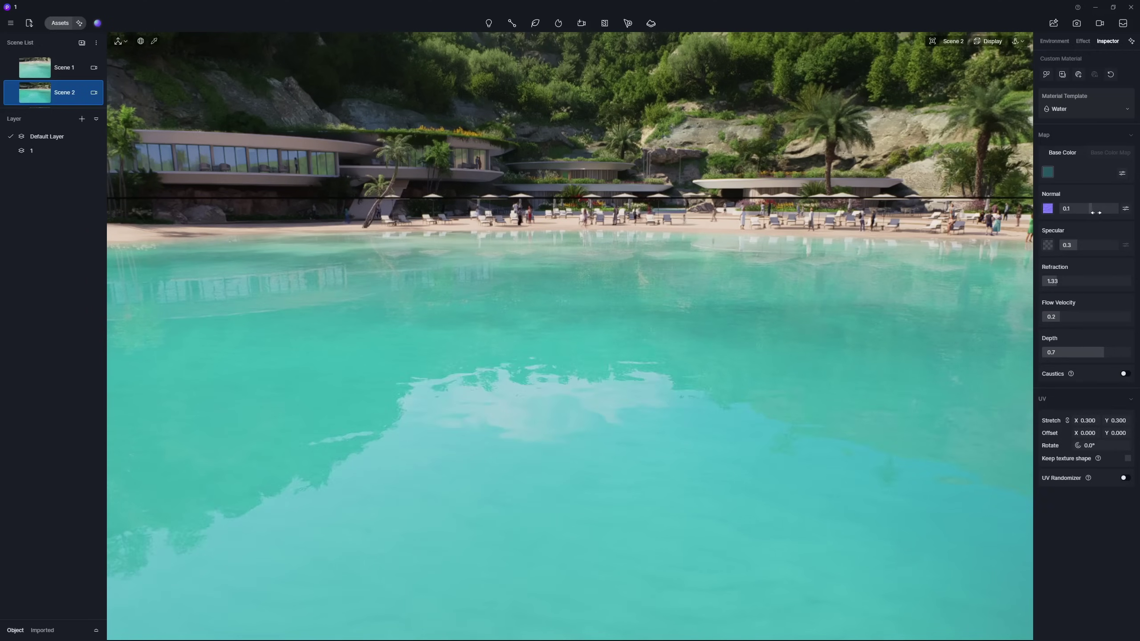
pyautogui.moveTo(1096, 213); pyautogui.dragTo(1100, 213)
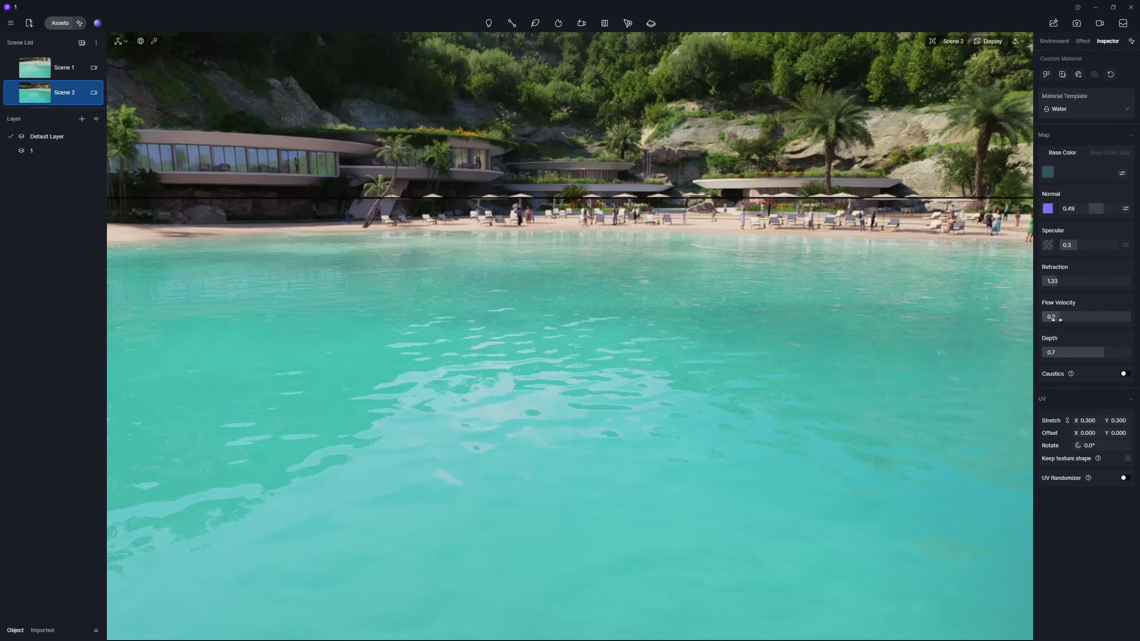
pyautogui.moveTo(1057, 319); pyautogui.dragTo(1046, 321)
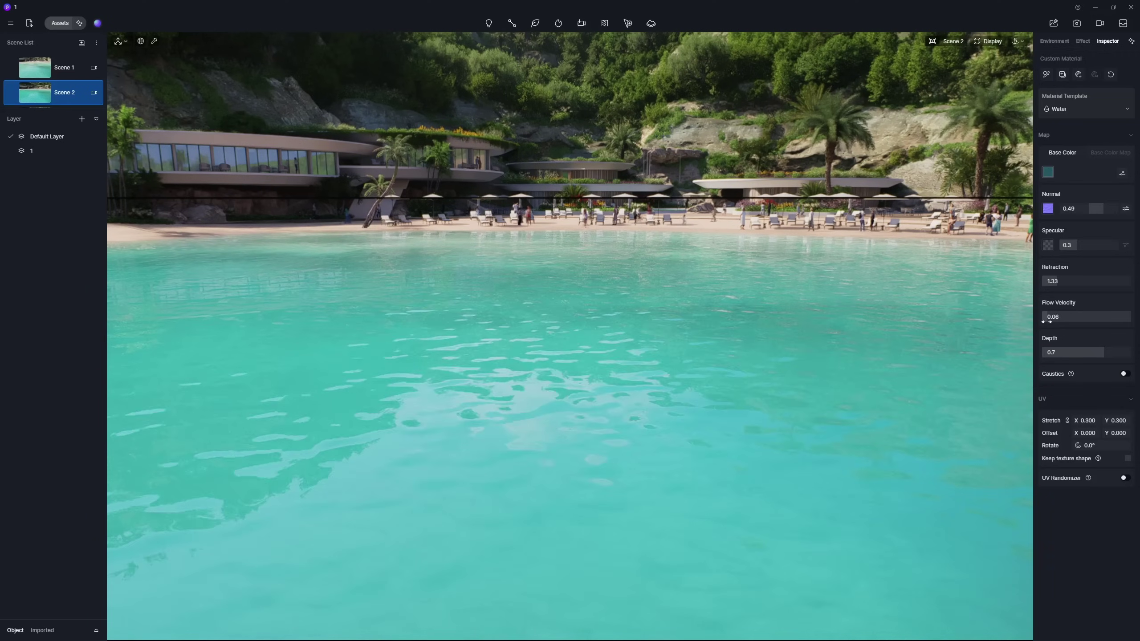